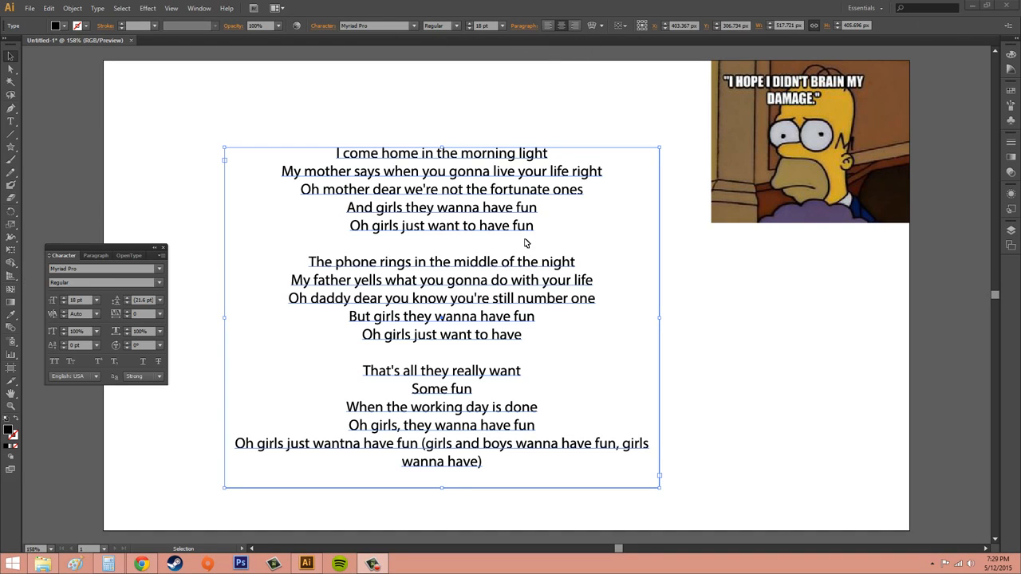
Step: Select the lyrics text block and bring up its paragraph settings
{"action": "left_click", "coordinate": [605, 215]}
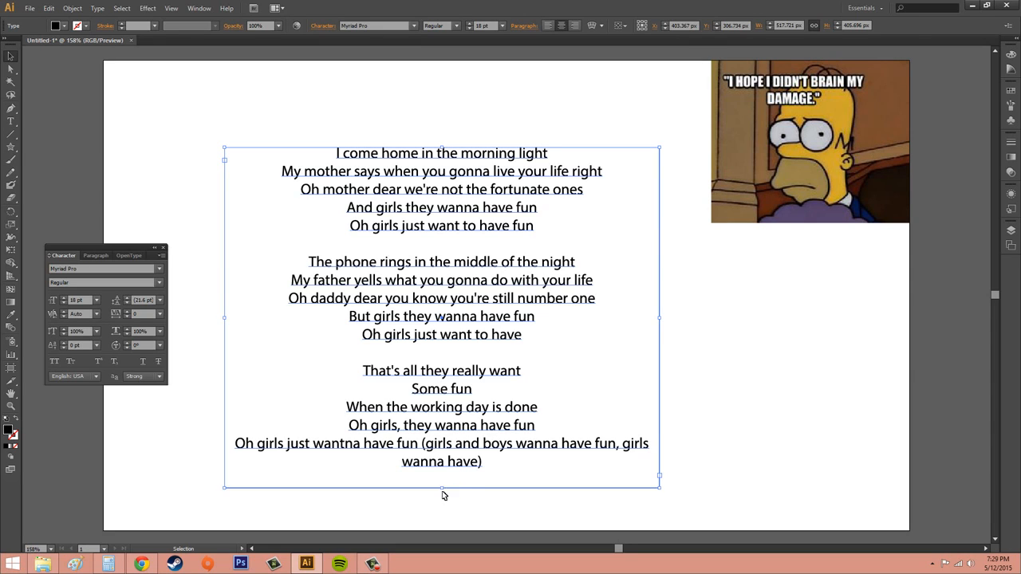
{"action": "left_click", "coordinate": [7, 56]}
{"action": "left_click", "coordinate": [250, 209]}
{"action": "left_click", "coordinate": [444, 217]}
{"action": "left_click", "coordinate": [197, 10]}
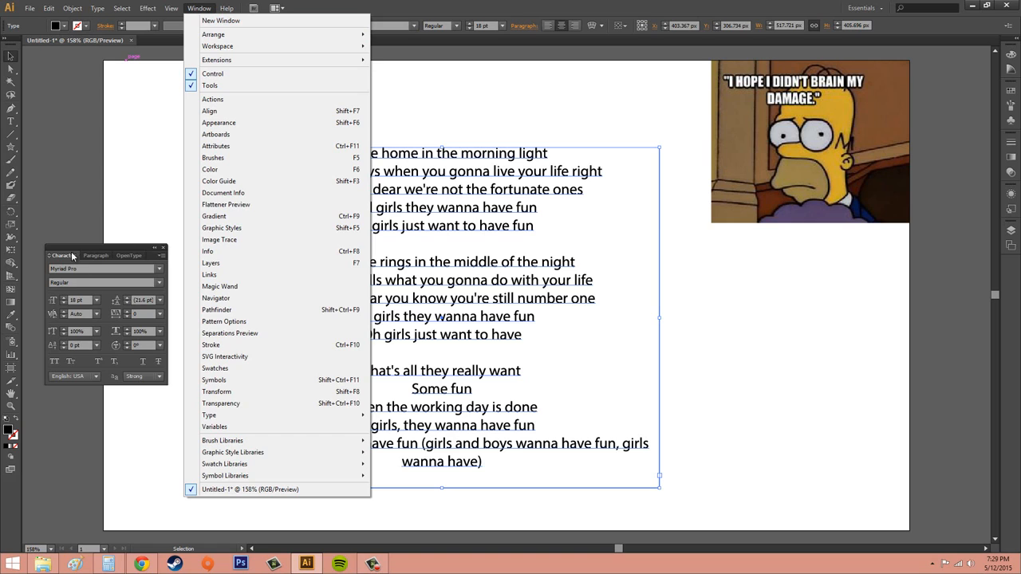
{"action": "mouse_move", "coordinate": [254, 421]}
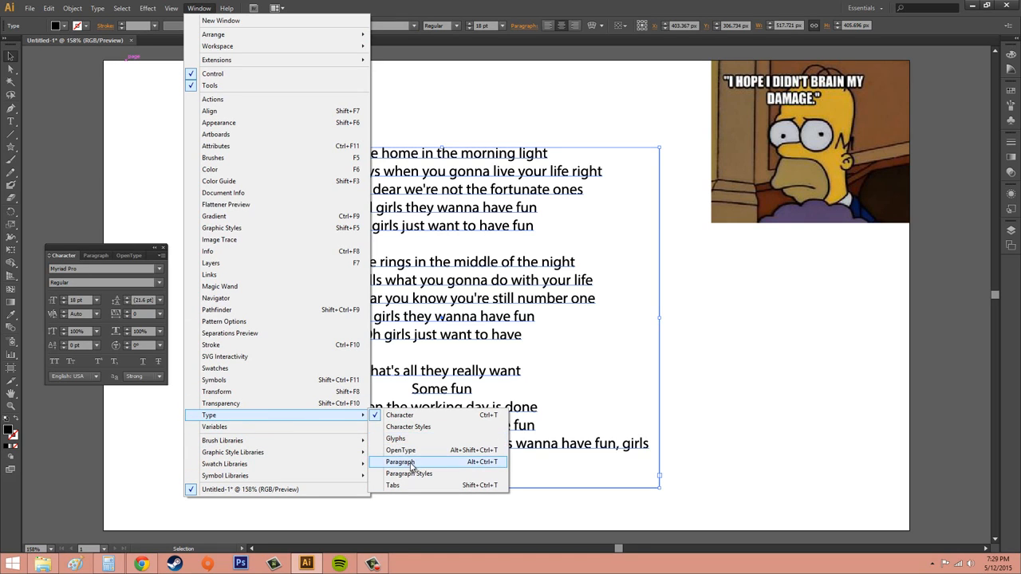
{"action": "left_click", "coordinate": [400, 462]}
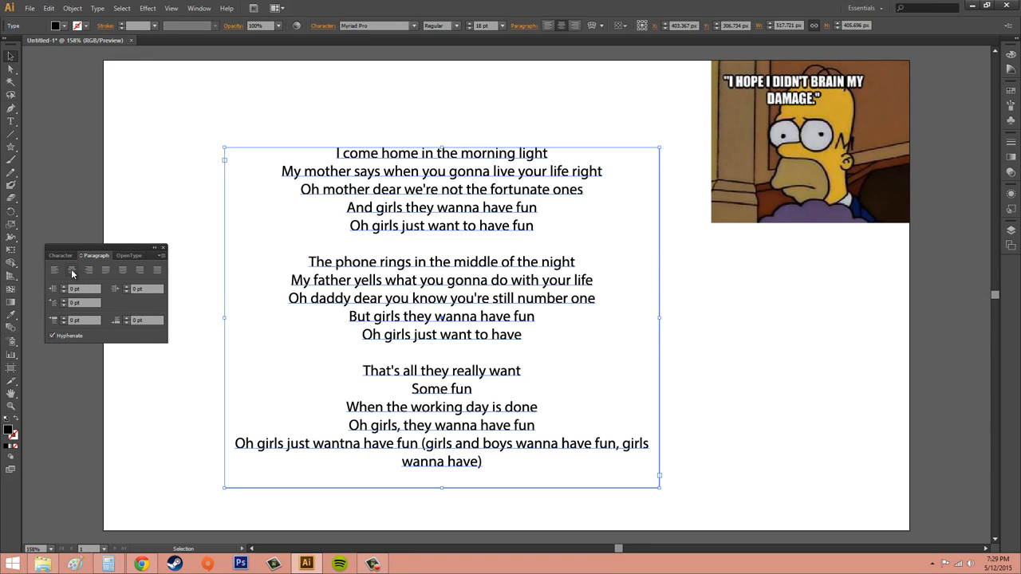
{"action": "left_click", "coordinate": [50, 256]}
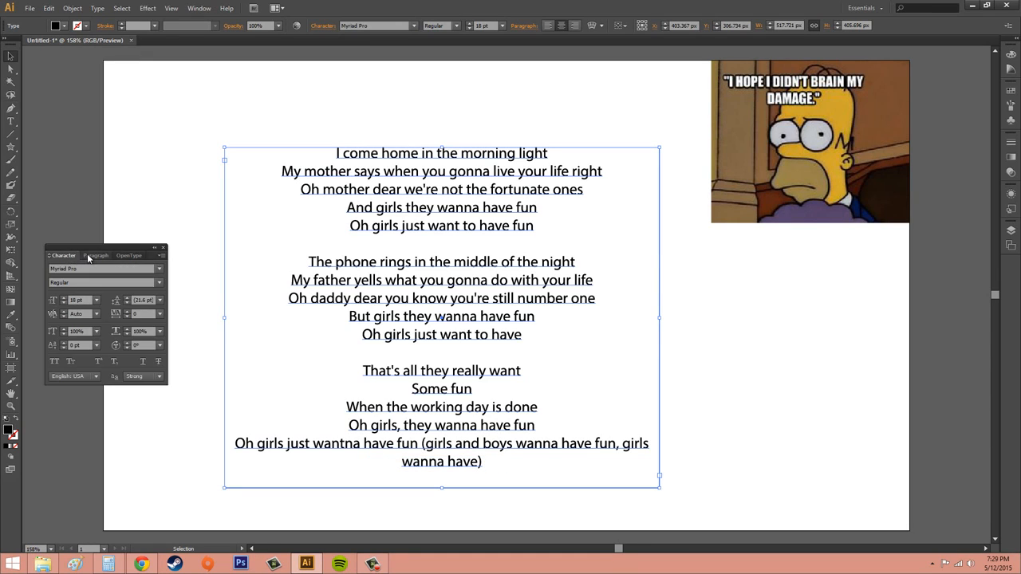
{"action": "left_click", "coordinate": [90, 254]}
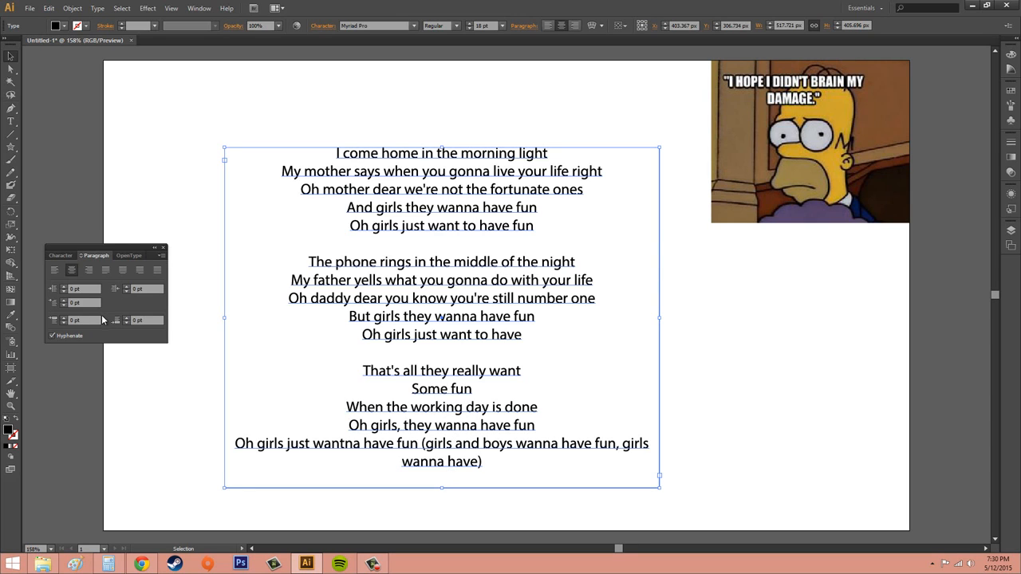
Step: Try left, right and the various justified alignments on the lyrics, ending on centered alignment
{"action": "left_click", "coordinate": [55, 270]}
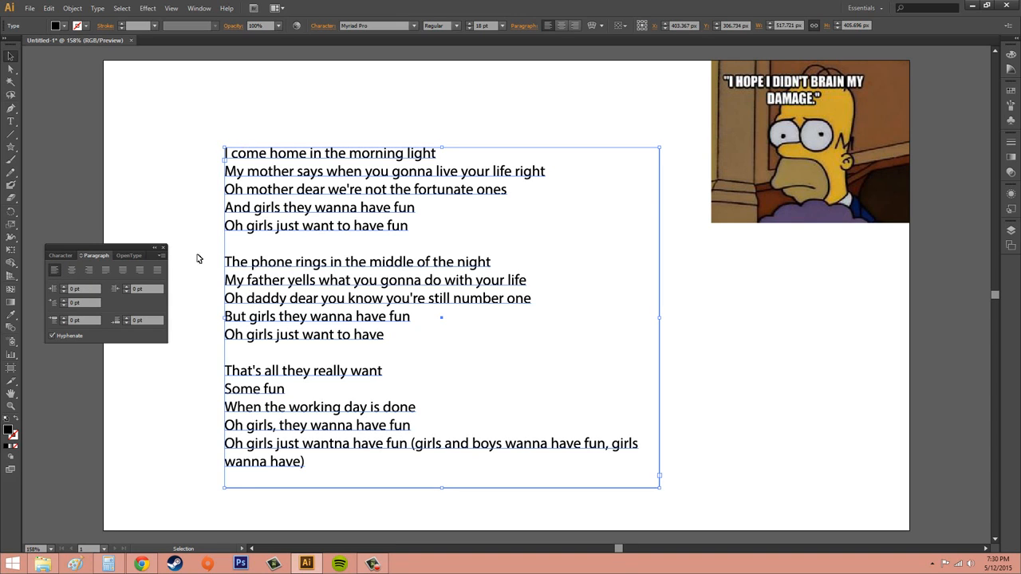
{"action": "left_click", "coordinate": [88, 269]}
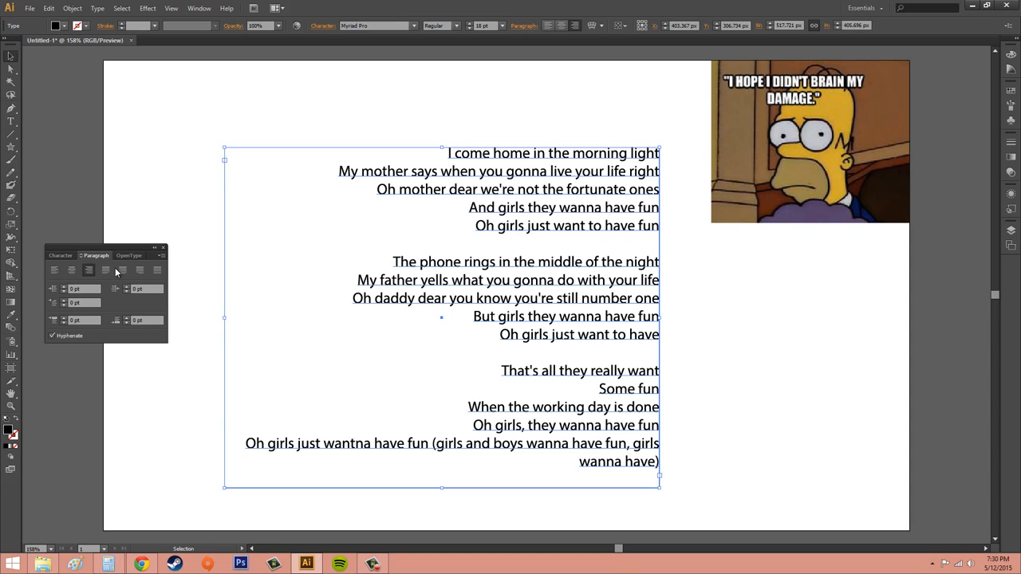
{"action": "left_click", "coordinate": [158, 271]}
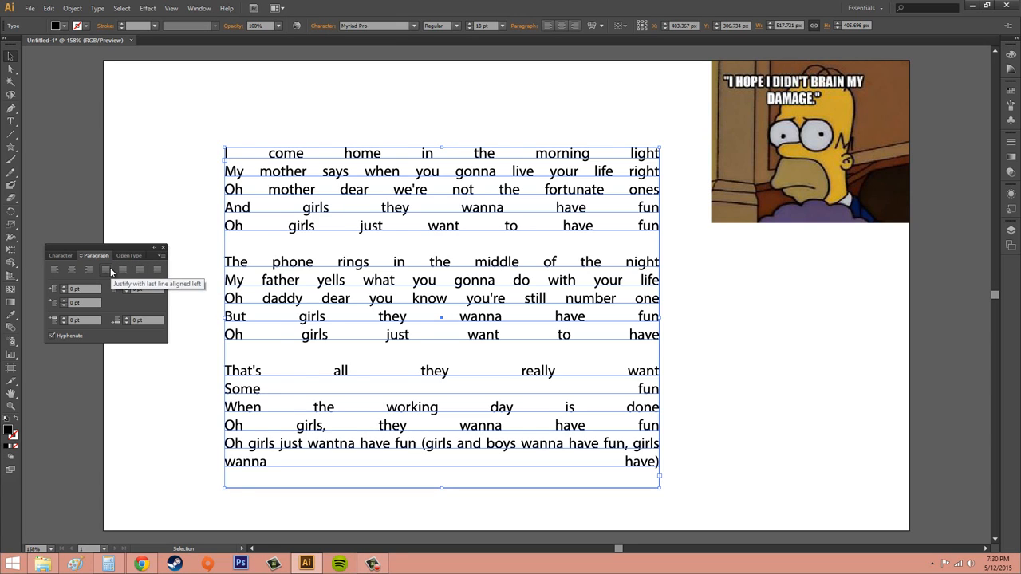
{"action": "left_click", "coordinate": [122, 271]}
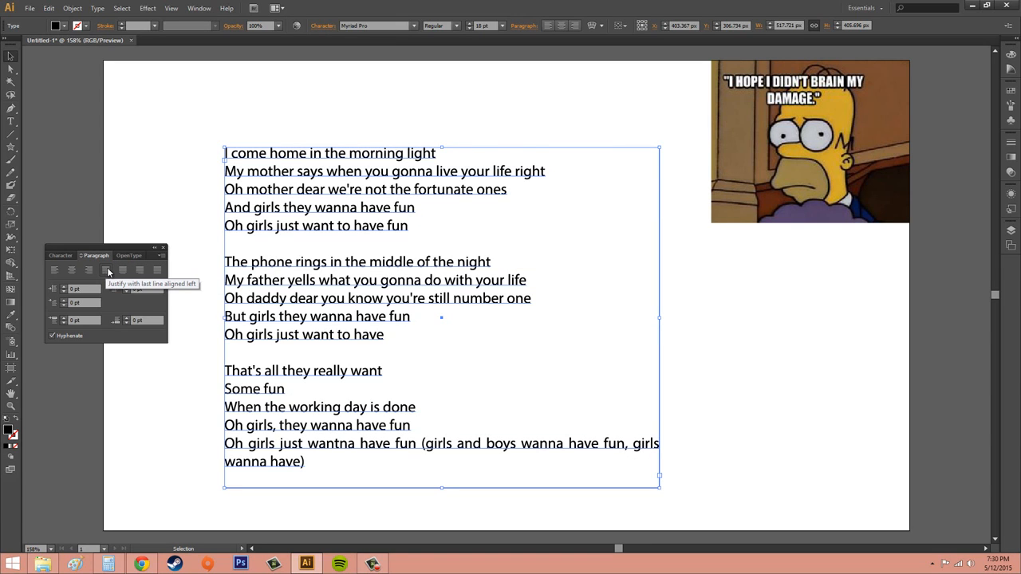
{"action": "left_click", "coordinate": [139, 272]}
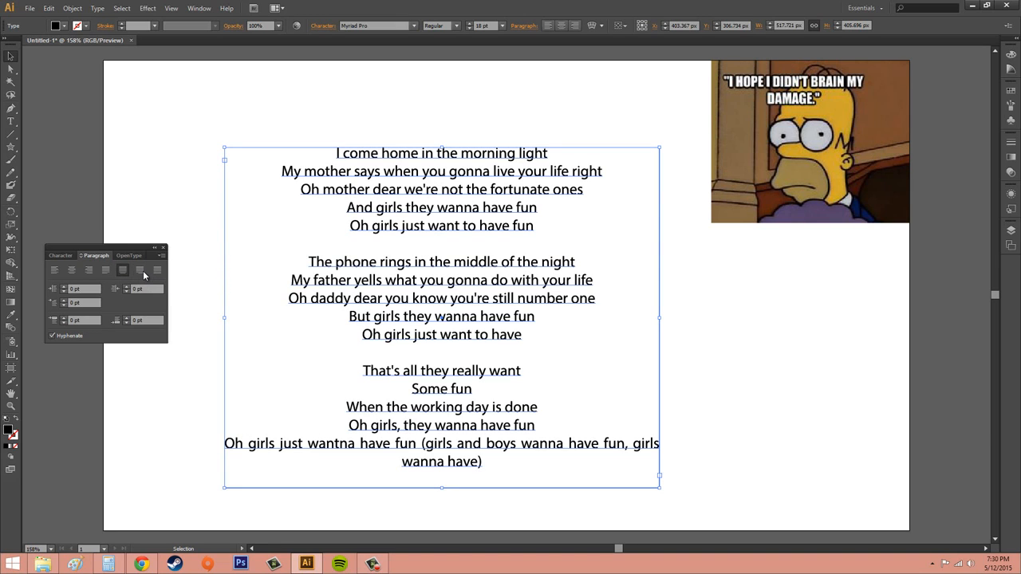
{"action": "left_click", "coordinate": [140, 273]}
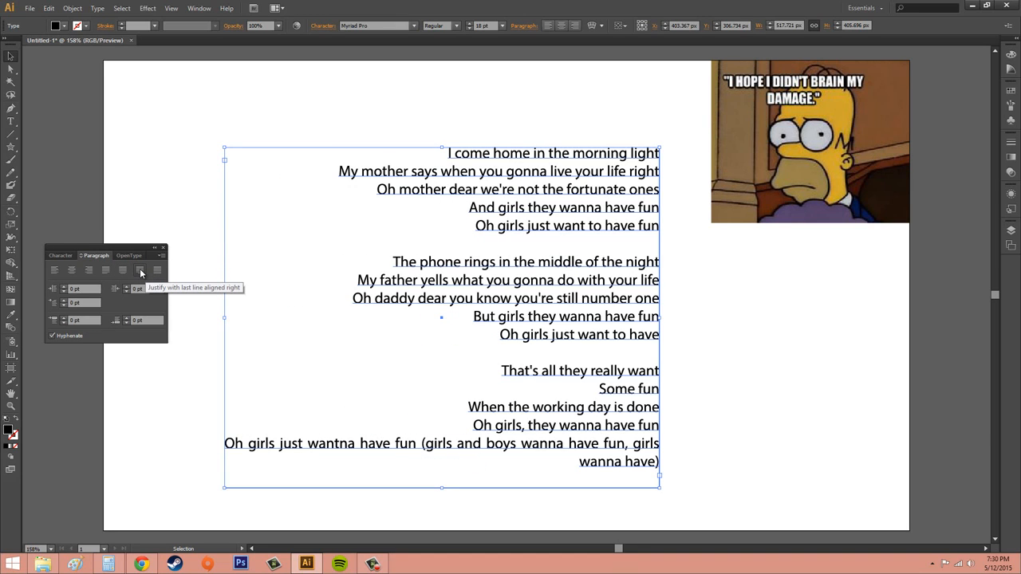
{"action": "left_click", "coordinate": [75, 273]}
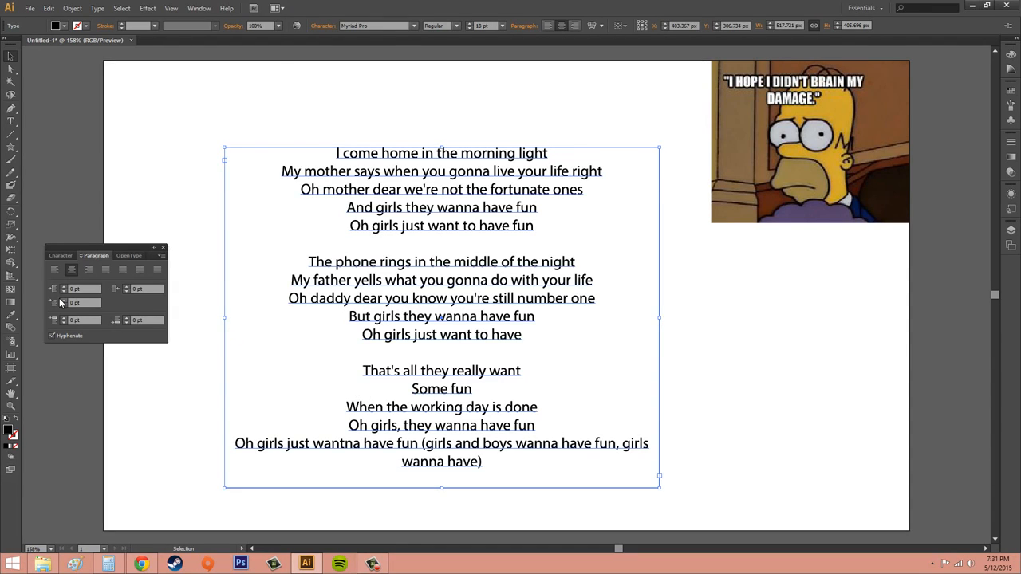
{"action": "key", "text": "F10"}
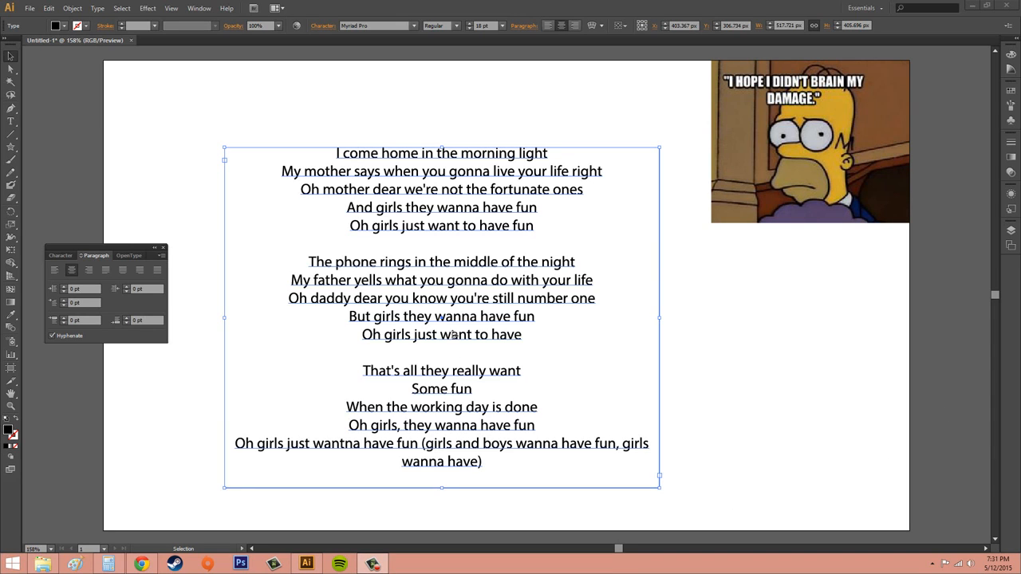
Step: Left-align the lyrics and set their left indent to 10 pt
{"action": "left_click", "coordinate": [54, 271]}
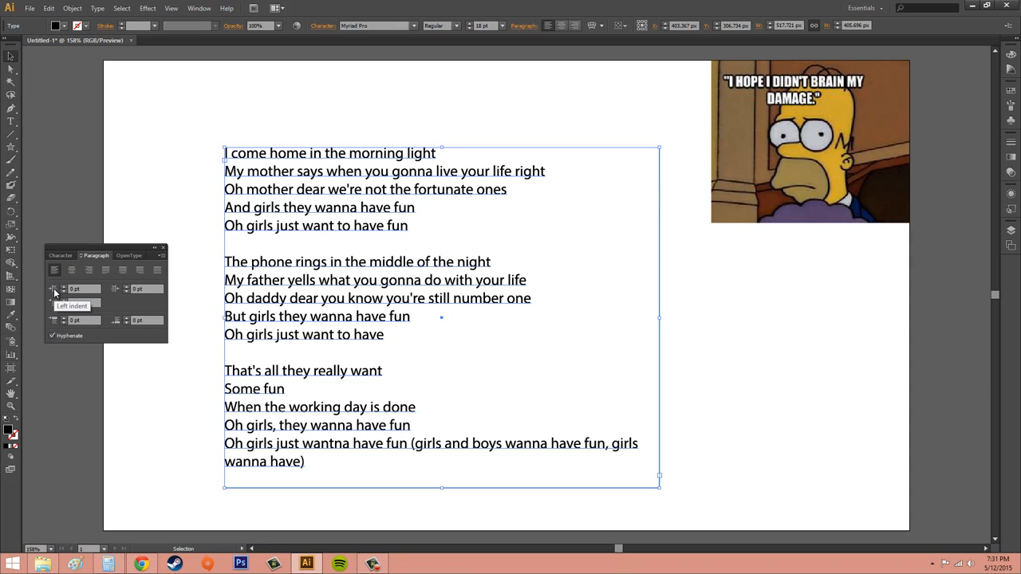
{"action": "left_click", "coordinate": [63, 288]}
{"action": "left_click", "coordinate": [62, 287]}
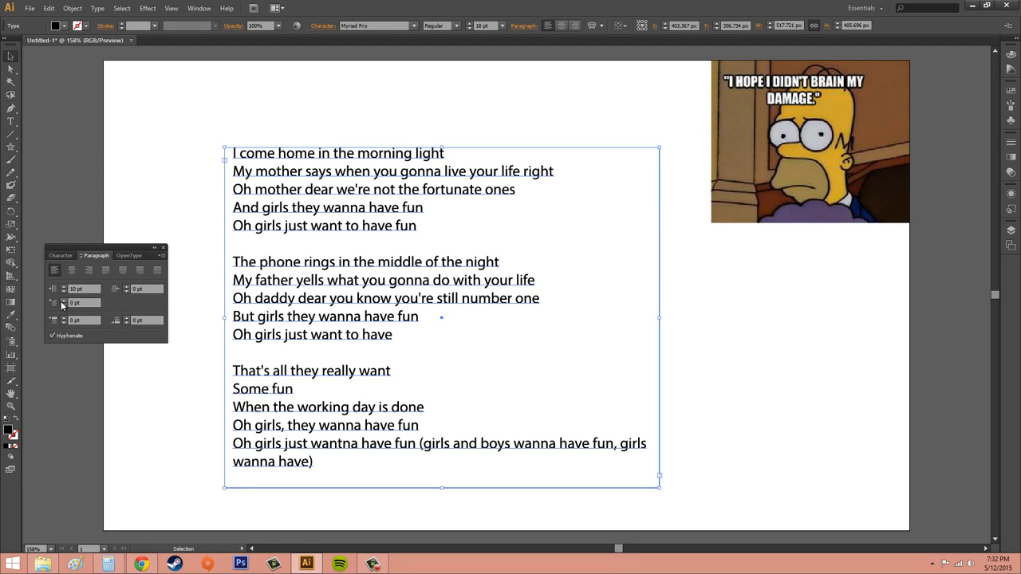
Step: Try a 15 pt first-line indent on all paragraphs of the lyrics
{"action": "left_click", "coordinate": [63, 301]}
{"action": "left_click", "coordinate": [63, 301]}
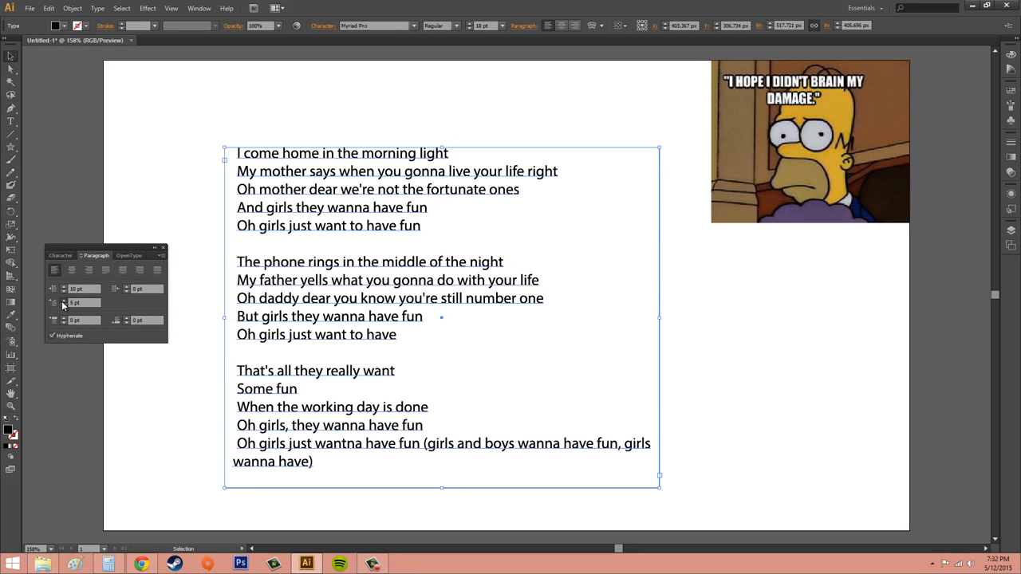
{"action": "left_click", "coordinate": [63, 300]}
{"action": "left_click", "coordinate": [63, 301]}
{"action": "left_click", "coordinate": [63, 301]}
{"action": "left_click", "coordinate": [63, 300]}
{"action": "left_click", "coordinate": [63, 300]}
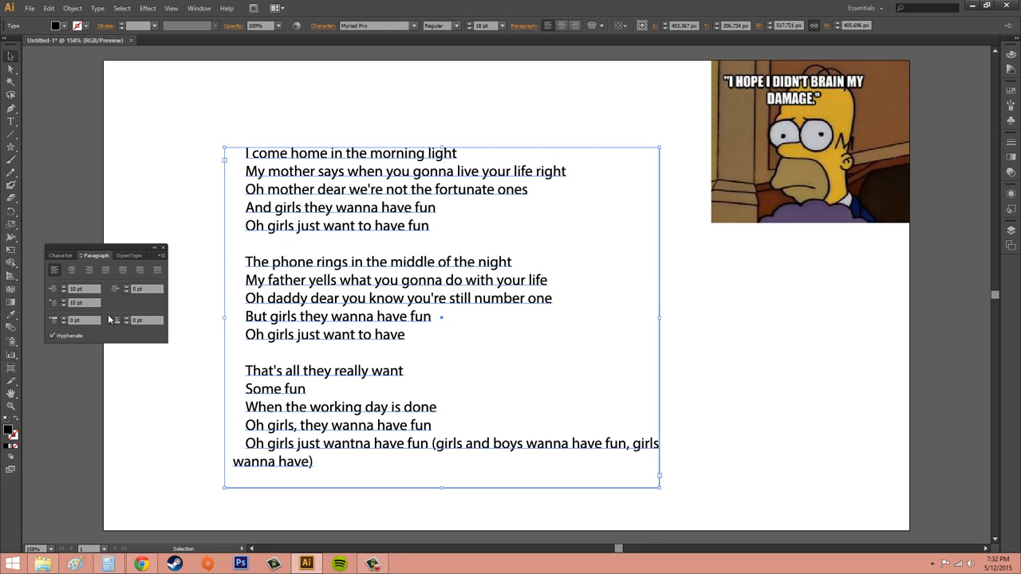
Step: Try a space before paragraph of -3 pt on the lyrics
{"action": "left_click", "coordinate": [63, 322]}
{"action": "left_click", "coordinate": [63, 322]}
{"action": "left_click", "coordinate": [63, 323]}
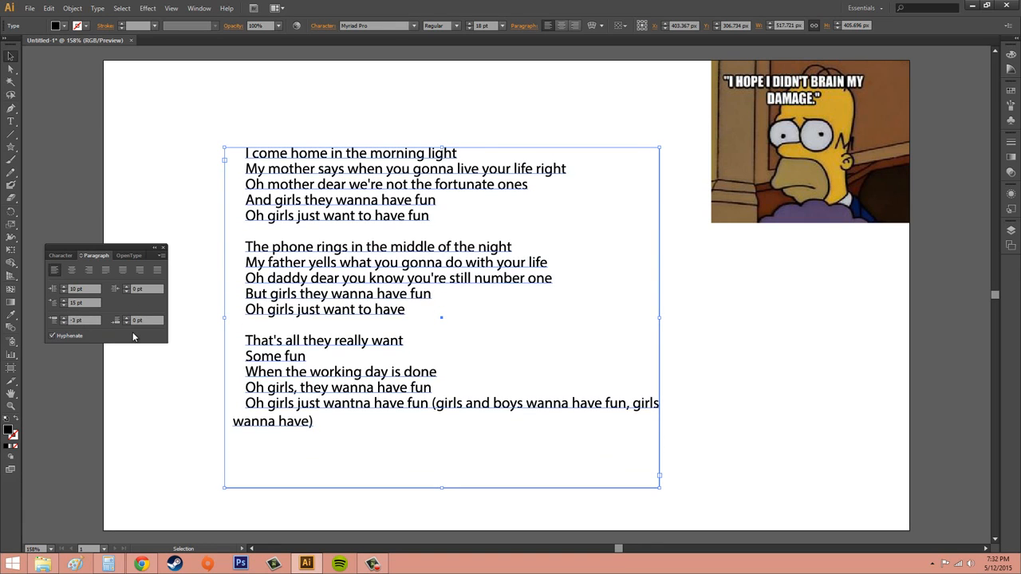
Step: Undo the space-before and first-line indent changes on the lyrics, keeping the 10 pt left indent
{"action": "key", "text": "a"}
{"action": "key", "text": "ctrl+z"}
{"action": "key", "text": "ctrl+z"}
{"action": "key", "text": "ctrl+z"}
{"action": "key", "text": "ctrl+z"}
{"action": "key", "text": "ctrl+z"}
{"action": "key", "text": "ctrl+z"}
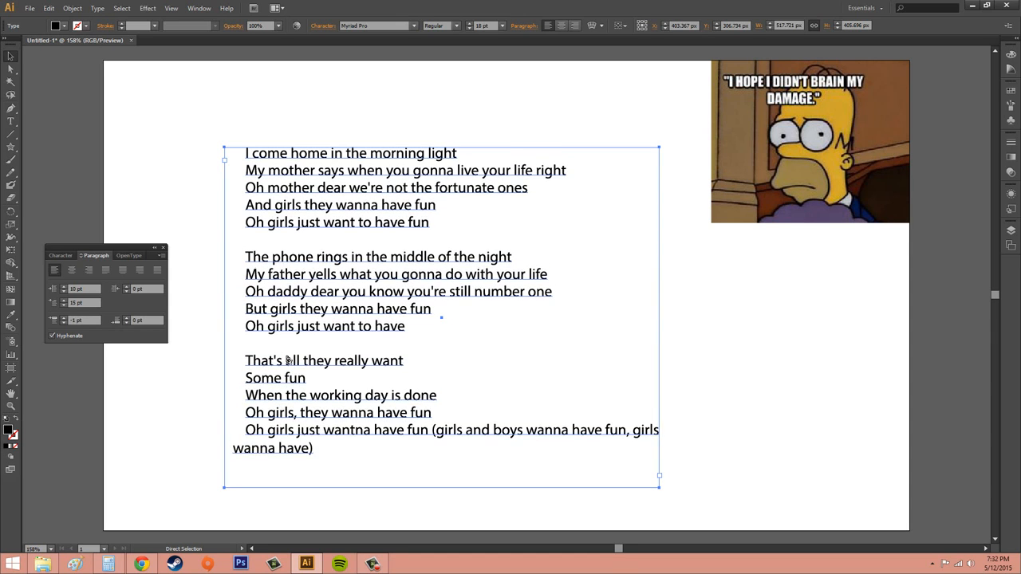
{"action": "key", "text": "ctrl+z"}
{"action": "key", "text": "ctrl+z"}
{"action": "key", "text": "ctrl+z"}
{"action": "key", "text": "ctrl+z"}
{"action": "key", "text": "ctrl+z"}
{"action": "key", "text": "ctrl+z"}
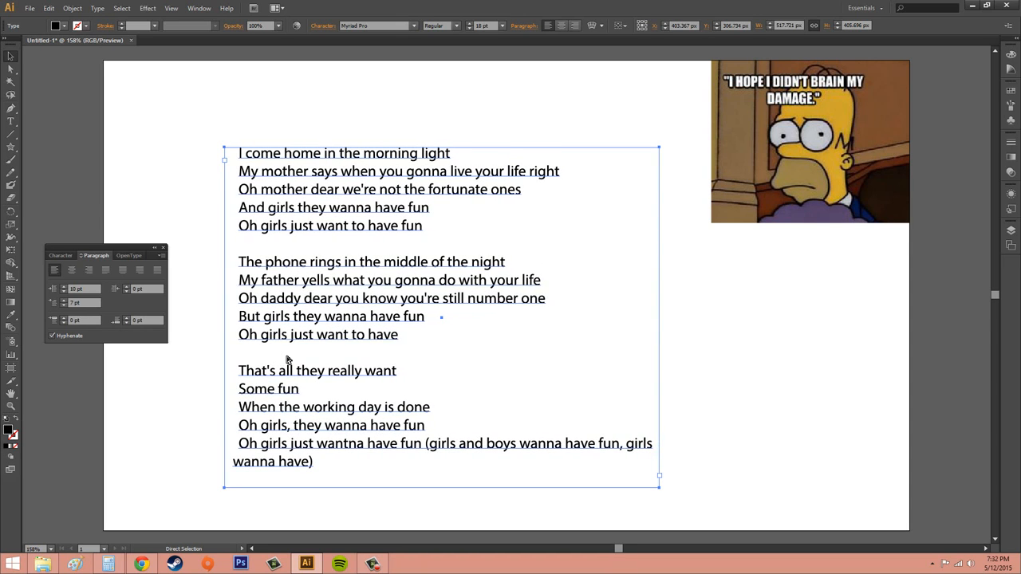
{"action": "key", "text": "ctrl+z"}
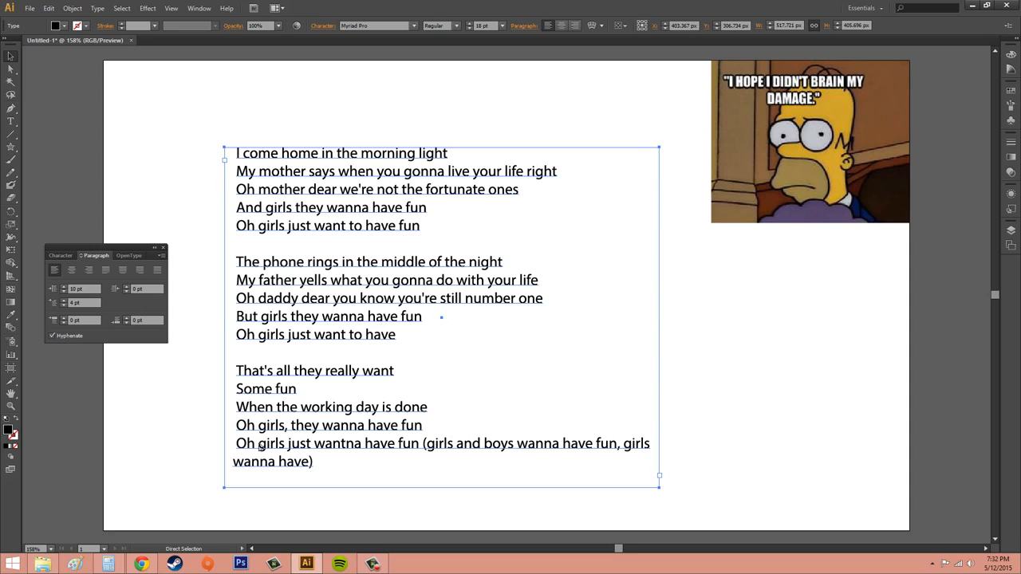
{"action": "key", "text": "v"}
{"action": "key", "text": "ctrl+z"}
{"action": "key", "text": "ctrl+z"}
{"action": "key", "text": "ctrl+z"}
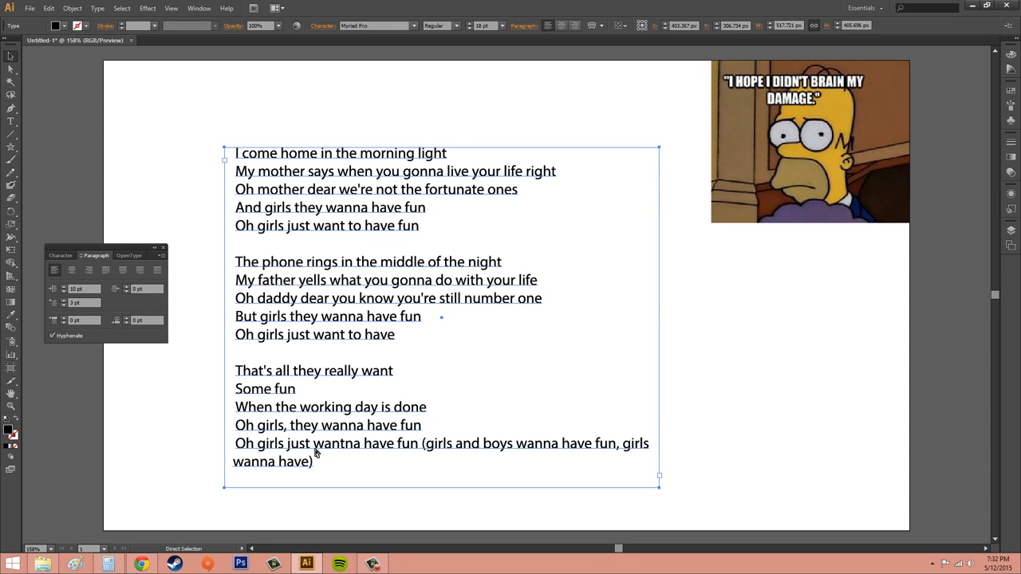
{"action": "key", "text": "ctrl+z"}
{"action": "key", "text": "ctrl+z"}
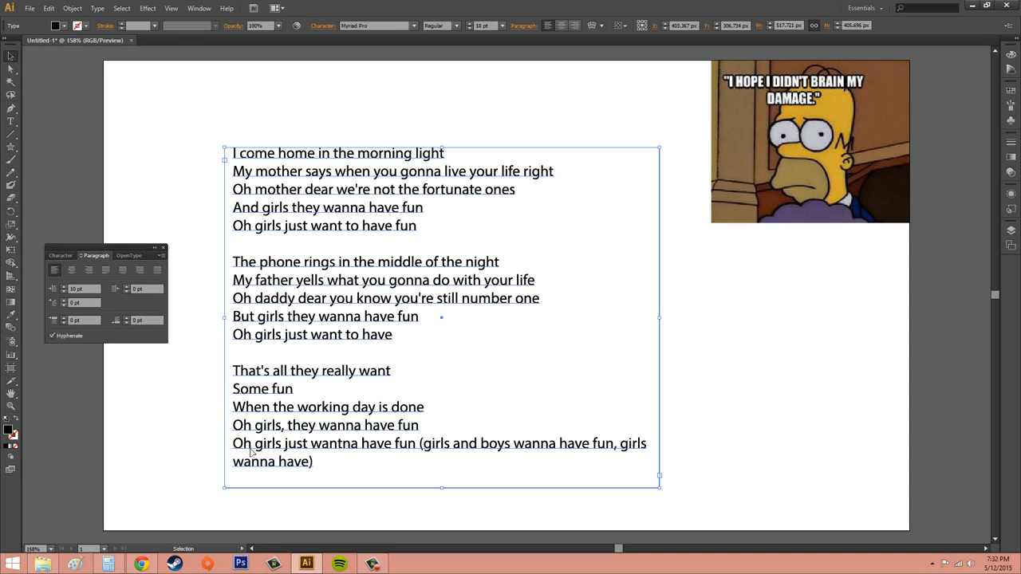
Step: Set a 9 pt first-line indent on only the last paragraph, starting "Oh girls just wantna have fun"
{"action": "left_click", "coordinate": [11, 122]}
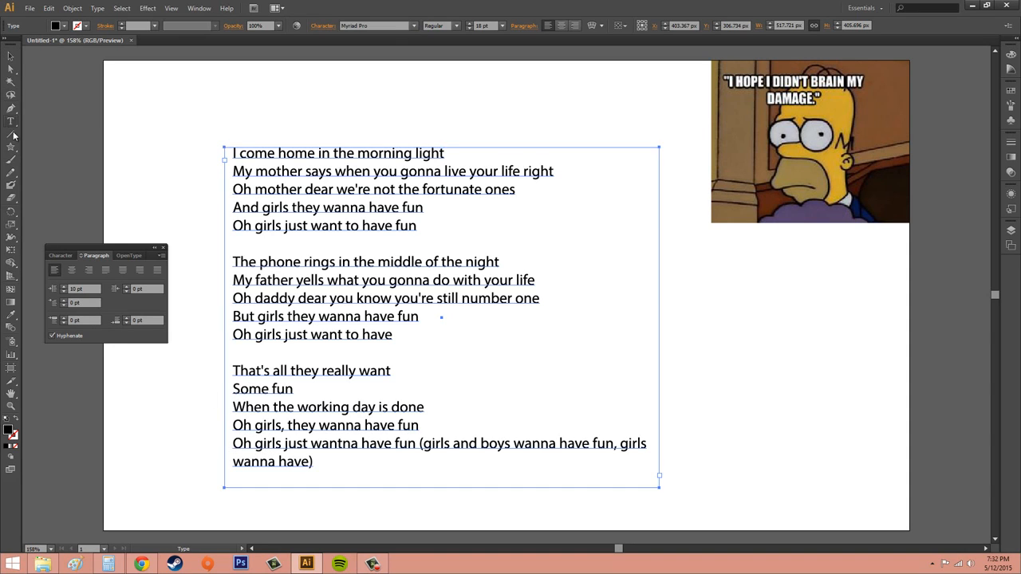
{"action": "left_click", "coordinate": [237, 444]}
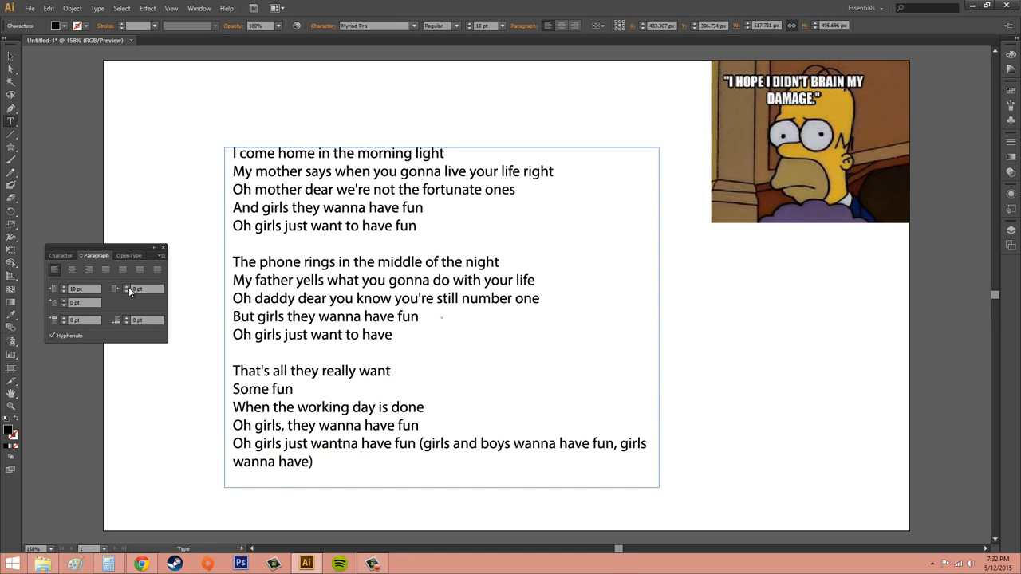
{"action": "left_click", "coordinate": [63, 300]}
{"action": "left_click", "coordinate": [63, 300]}
{"action": "left_click", "coordinate": [63, 300]}
{"action": "left_click", "coordinate": [63, 301]}
{"action": "left_click", "coordinate": [63, 300]}
{"action": "left_click", "coordinate": [63, 301]}
{"action": "left_click", "coordinate": [63, 301]}
{"action": "left_click", "coordinate": [63, 301]}
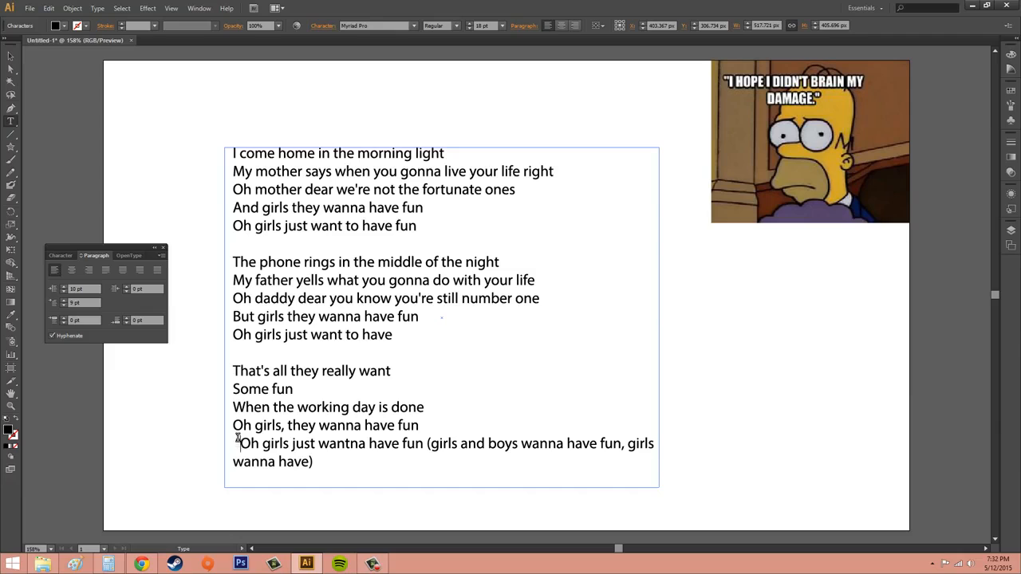
Step: Set the right indent of the last paragraph to 4 pt
{"action": "left_click", "coordinate": [12, 123]}
{"action": "left_click", "coordinate": [126, 286]}
{"action": "left_click", "coordinate": [126, 286]}
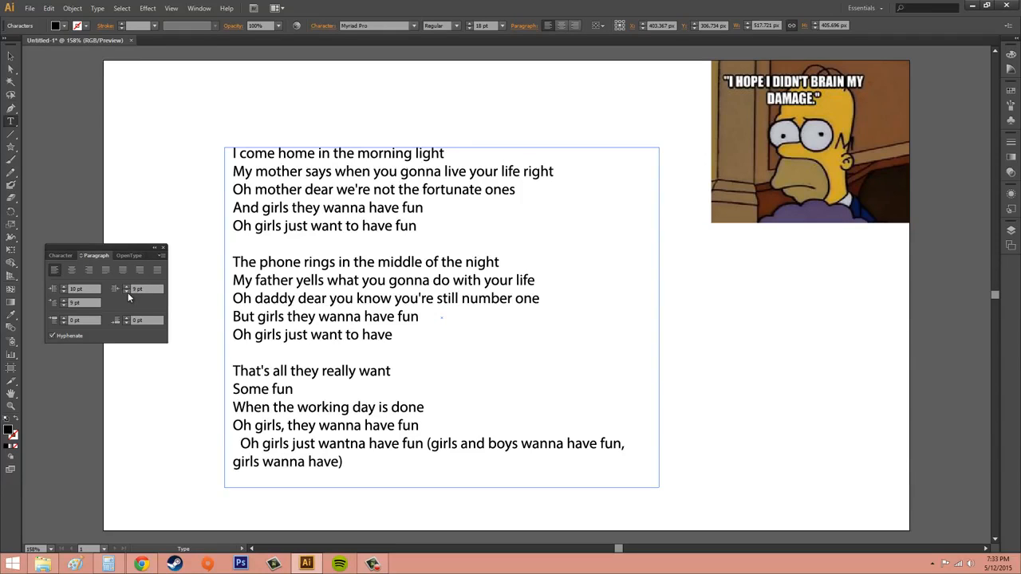
{"action": "left_click", "coordinate": [126, 292]}
{"action": "left_click", "coordinate": [126, 292]}
{"action": "left_click", "coordinate": [126, 292]}
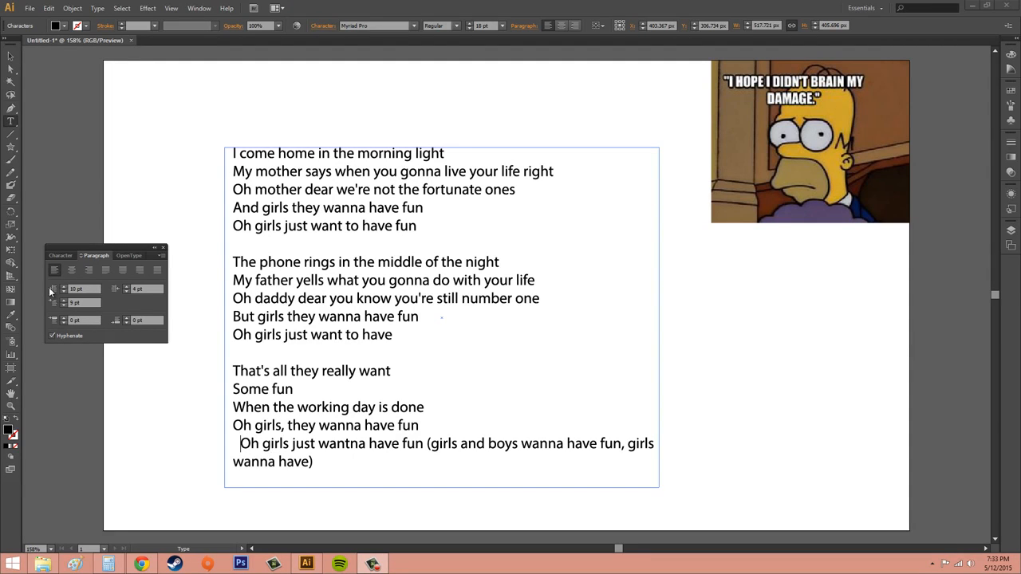
Step: Try a space before paragraph of 12 pt on the whole lyrics text block
{"action": "left_click", "coordinate": [10, 55]}
{"action": "left_click", "coordinate": [394, 246]}
{"action": "left_click", "coordinate": [367, 283]}
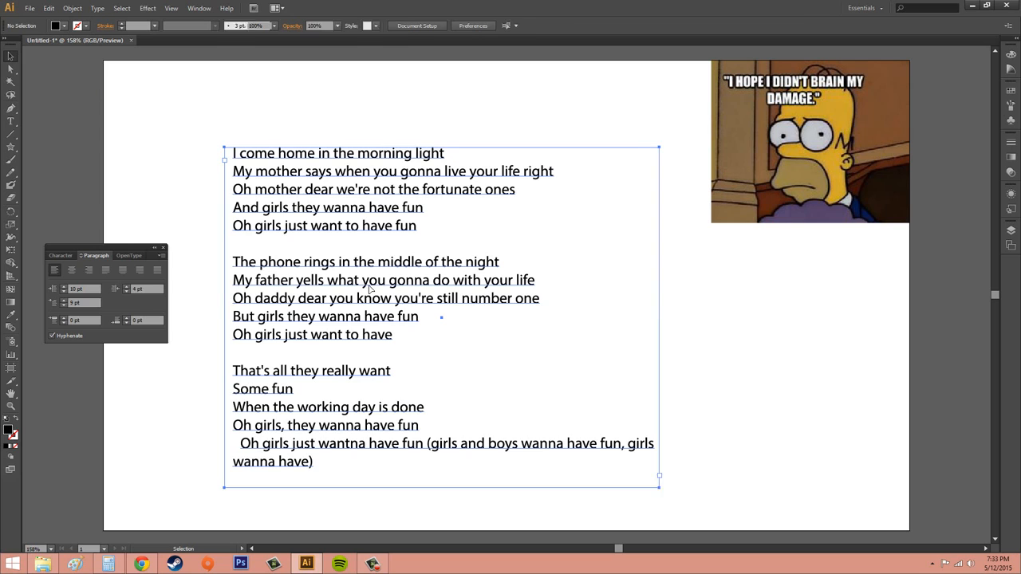
{"action": "left_click", "coordinate": [65, 318]}
{"action": "left_click", "coordinate": [66, 318]}
{"action": "left_click", "coordinate": [65, 318]}
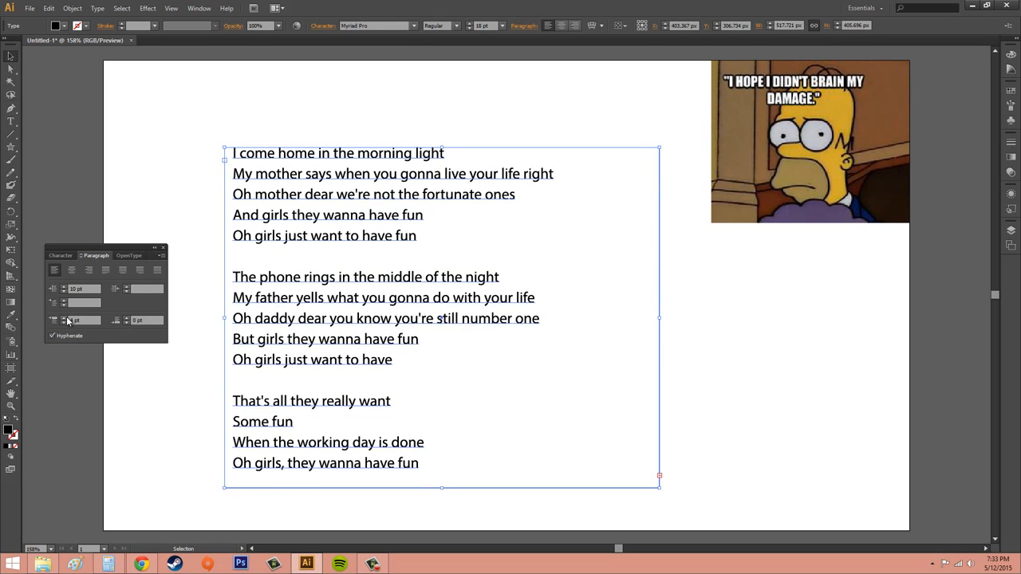
{"action": "left_click", "coordinate": [66, 318]}
{"action": "left_click", "coordinate": [65, 318]}
{"action": "left_click", "coordinate": [66, 318]}
{"action": "left_click", "coordinate": [66, 318]}
{"action": "left_click", "coordinate": [65, 318]}
{"action": "left_click", "coordinate": [65, 318]}
{"action": "left_click", "coordinate": [66, 318]}
{"action": "left_click", "coordinate": [65, 319]}
{"action": "left_click", "coordinate": [65, 319]}
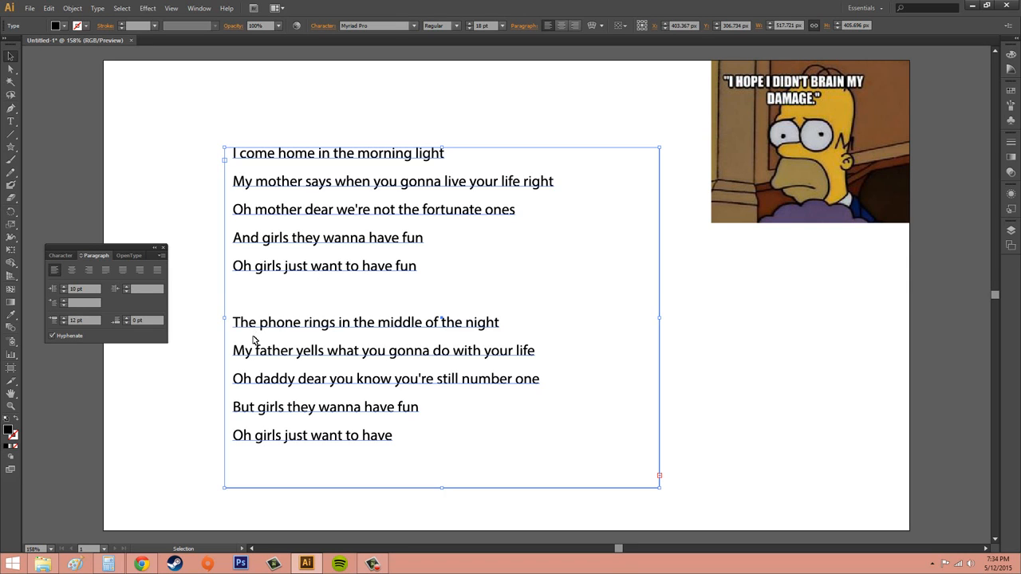
Step: Undo all the space-before changes on the lyrics text block
{"action": "key", "text": "ctrl+z"}
{"action": "key", "text": "ctrl+z"}
{"action": "key", "text": "ctrl+z"}
{"action": "key", "text": "ctrl+z"}
{"action": "key", "text": "ctrl+z"}
{"action": "key", "text": "ctrl+z"}
{"action": "key", "text": "ctrl+z"}
{"action": "key", "text": "ctrl+z"}
{"action": "key", "text": "ctrl+z"}
{"action": "key", "text": "ctrl+z"}
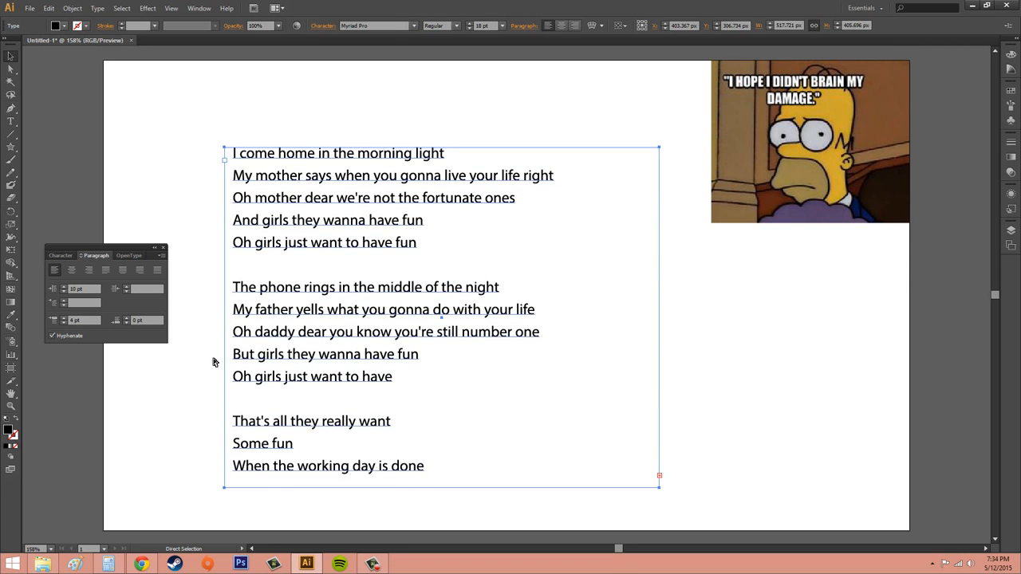
{"action": "key", "text": "ctrl+z"}
{"action": "key", "text": "ctrl+z"}
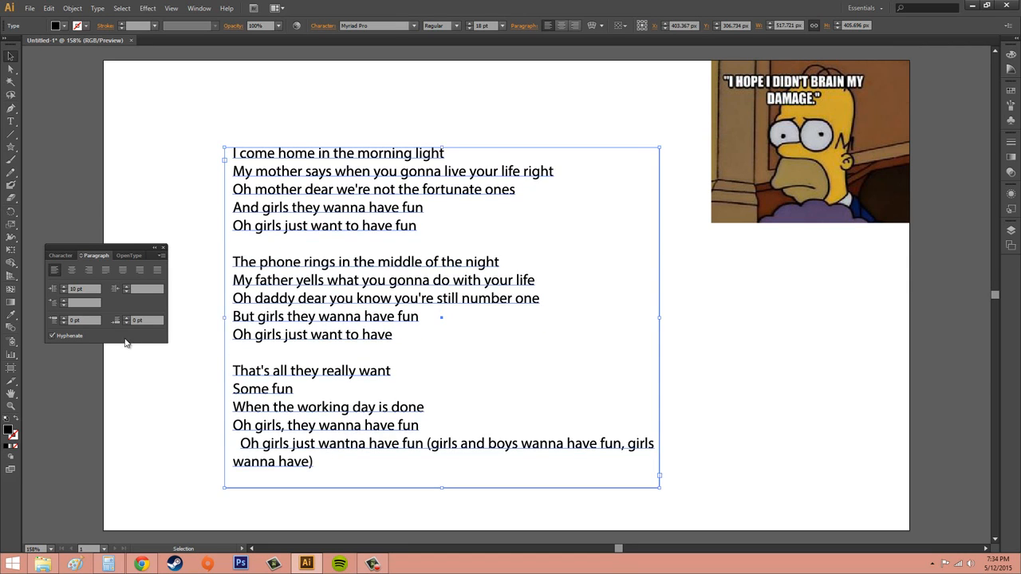
Step: Try increasing the space after paragraph on the whole lyrics text block in several small increments
{"action": "left_click", "coordinate": [127, 319]}
{"action": "left_click", "coordinate": [126, 318]}
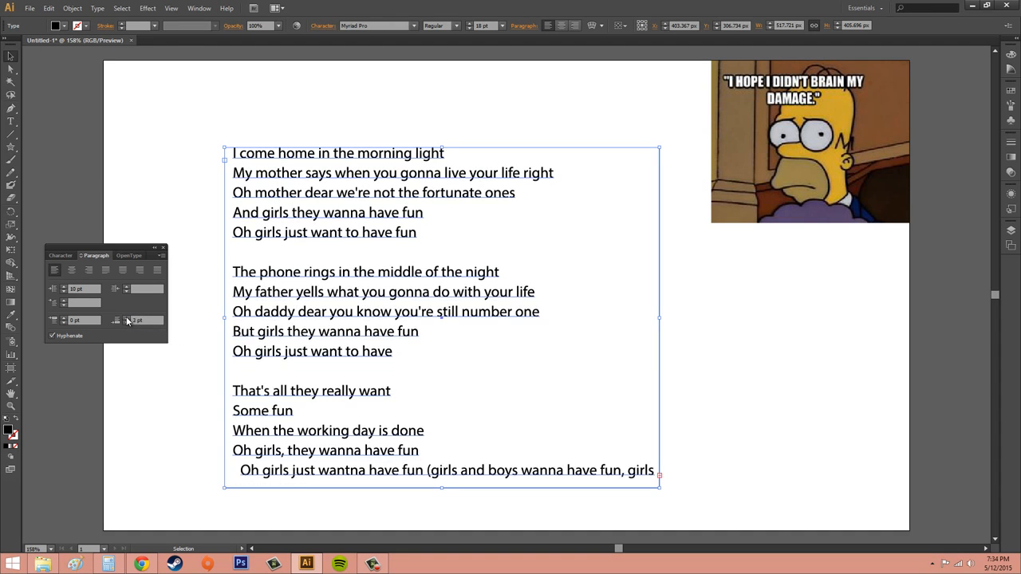
{"action": "left_click", "coordinate": [127, 319]}
{"action": "left_click", "coordinate": [127, 318]}
{"action": "left_click", "coordinate": [127, 318]}
{"action": "double_click", "coordinate": [127, 318]}
{"action": "left_click", "coordinate": [127, 318]}
Step: Undo all the space-after changes on the lyrics text block
{"action": "key", "text": "ctrl+z"}
{"action": "key", "text": "ctrl+z"}
{"action": "key", "text": "ctrl+z"}
{"action": "key", "text": "ctrl+z"}
{"action": "key", "text": "ctrl+z"}
{"action": "key", "text": "ctrl+z"}
{"action": "key", "text": "ctrl+z"}
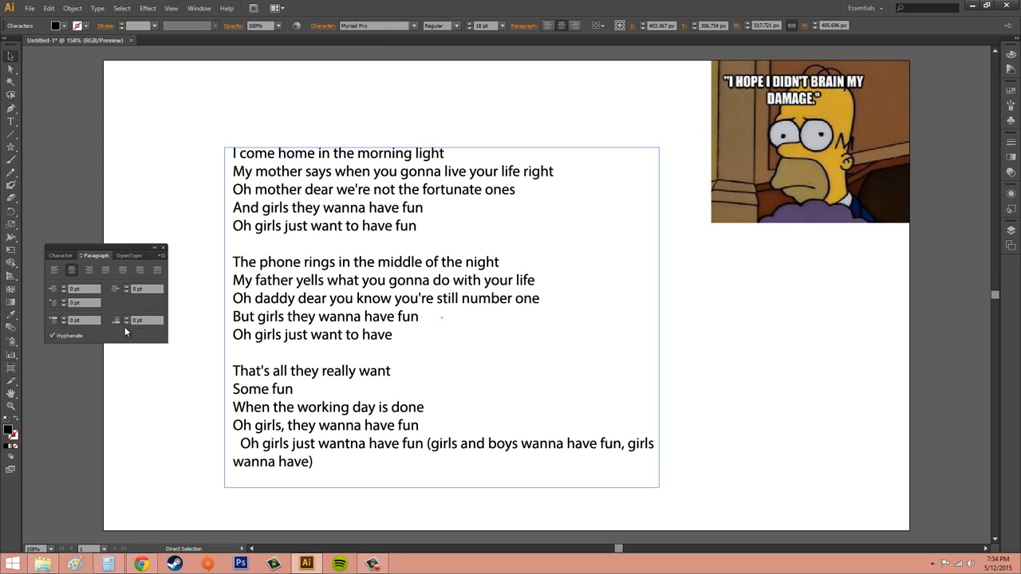
Step: Reselect the whole lyrics text block and try a negative space before paragraph of -11 pt
{"action": "left_click", "coordinate": [66, 322]}
{"action": "left_click", "coordinate": [65, 321]}
{"action": "left_click", "coordinate": [65, 321]}
{"action": "left_click", "coordinate": [11, 56]}
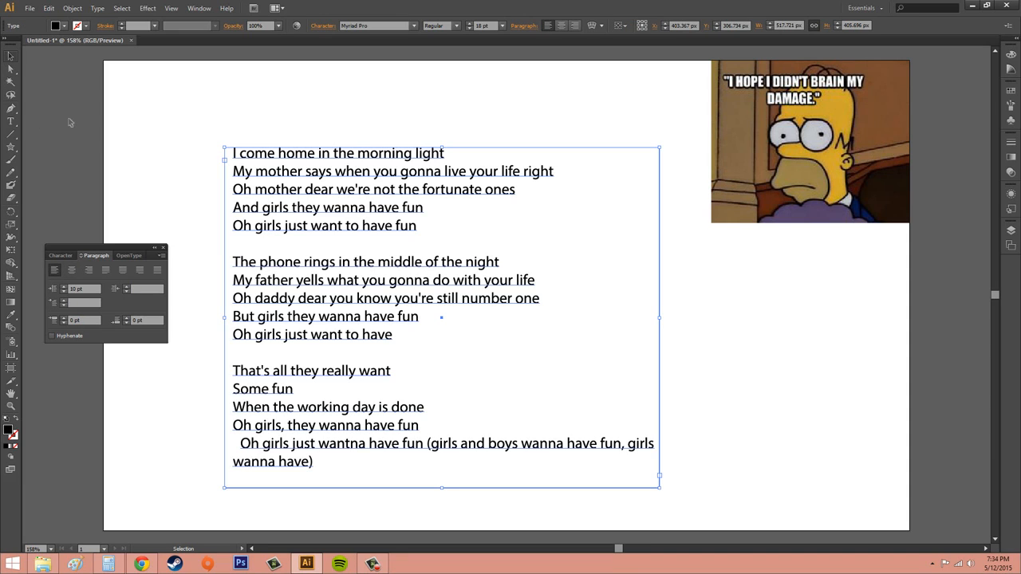
{"action": "left_click", "coordinate": [759, 273]}
{"action": "left_click", "coordinate": [416, 286]}
{"action": "left_click", "coordinate": [64, 322]}
{"action": "left_click", "coordinate": [65, 321]}
{"action": "left_click", "coordinate": [65, 321]}
{"action": "left_click", "coordinate": [65, 321]}
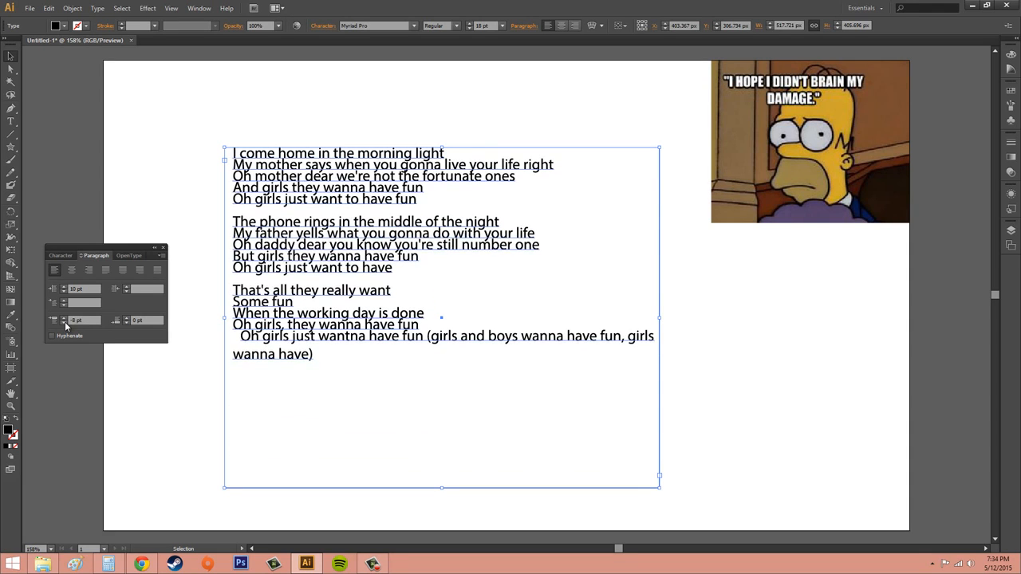
{"action": "left_click", "coordinate": [64, 321]}
{"action": "left_click", "coordinate": [65, 322]}
{"action": "left_click", "coordinate": [64, 321]}
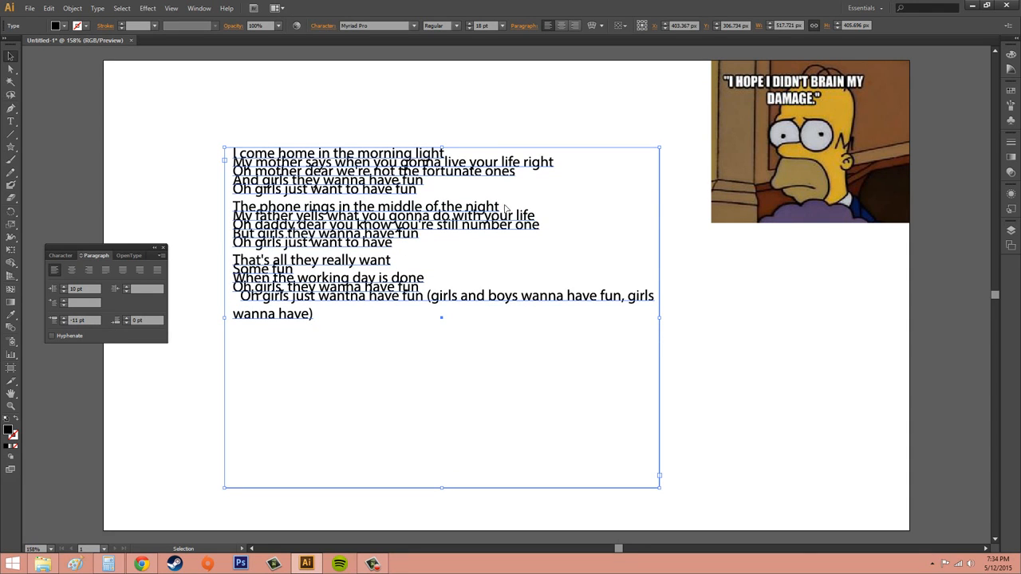
Step: Undo all the negative space-before changes on the lyrics text block
{"action": "key", "text": "ctrl+z"}
{"action": "key", "text": "ctrl+z"}
{"action": "key", "text": "ctrl+z"}
{"action": "key", "text": "ctrl+z"}
{"action": "key", "text": "ctrl+z"}
{"action": "key", "text": "ctrl+z"}
{"action": "key", "text": "ctrl+z"}
{"action": "key", "text": "ctrl+z"}
{"action": "key", "text": "ctrl+z"}
{"action": "key", "text": "ctrl+z"}
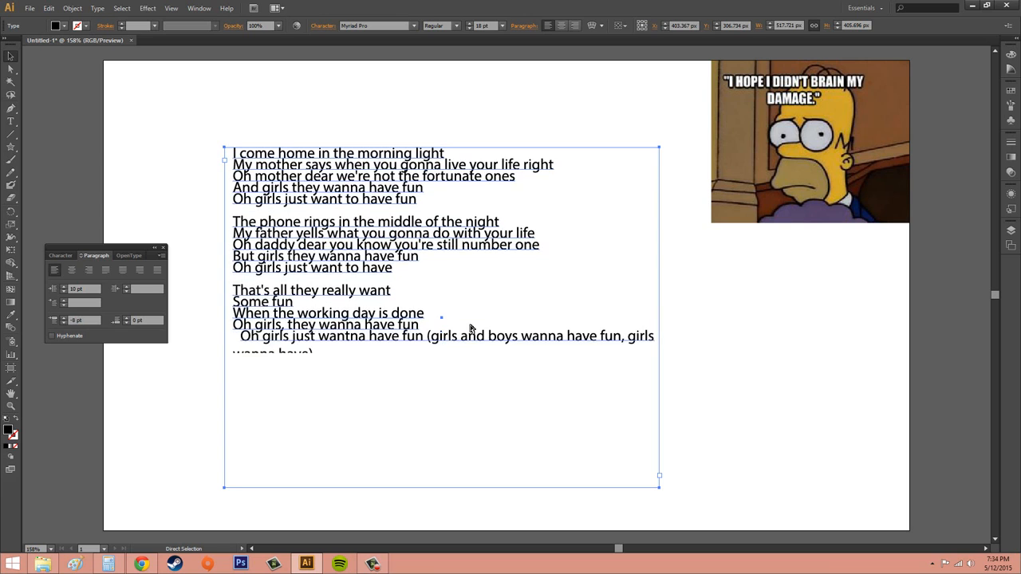
{"action": "key", "text": "ctrl+z"}
{"action": "key", "text": "ctrl+z"}
{"action": "key", "text": "ctrl+z"}
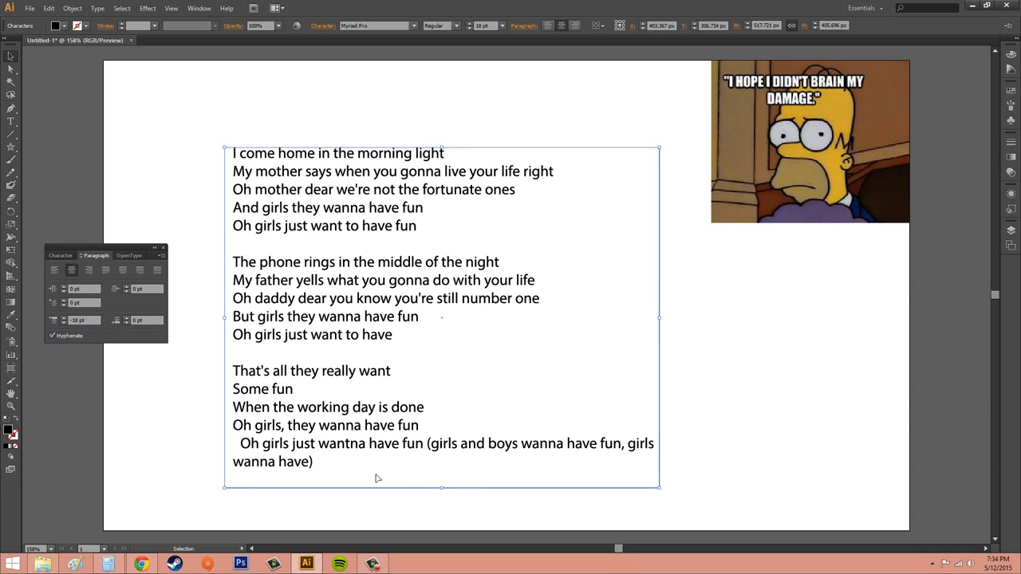
Step: Turn off the Hyphenate option in the paragraph settings
{"action": "left_click", "coordinate": [51, 333]}
{"action": "left_click", "coordinate": [53, 334]}
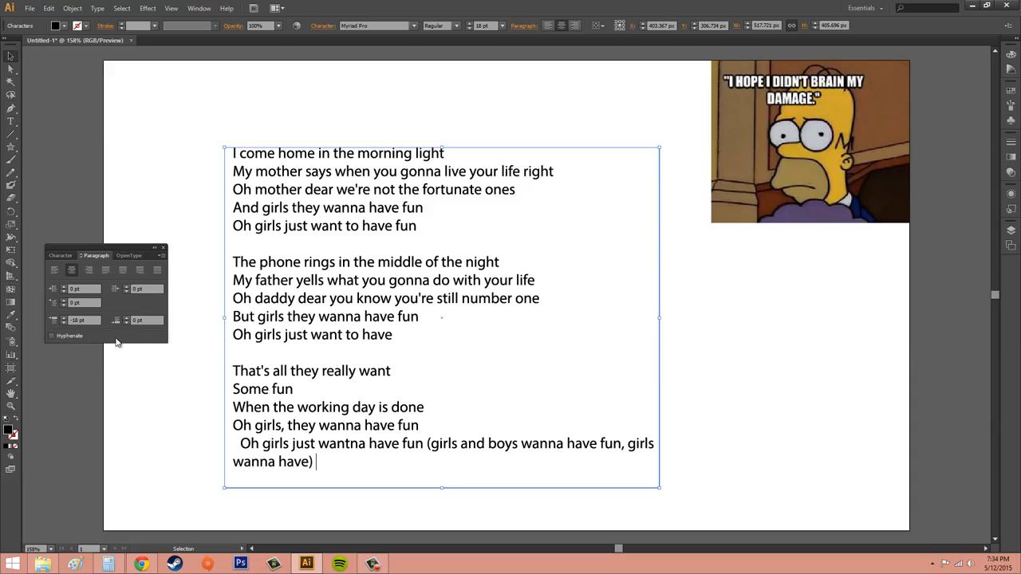